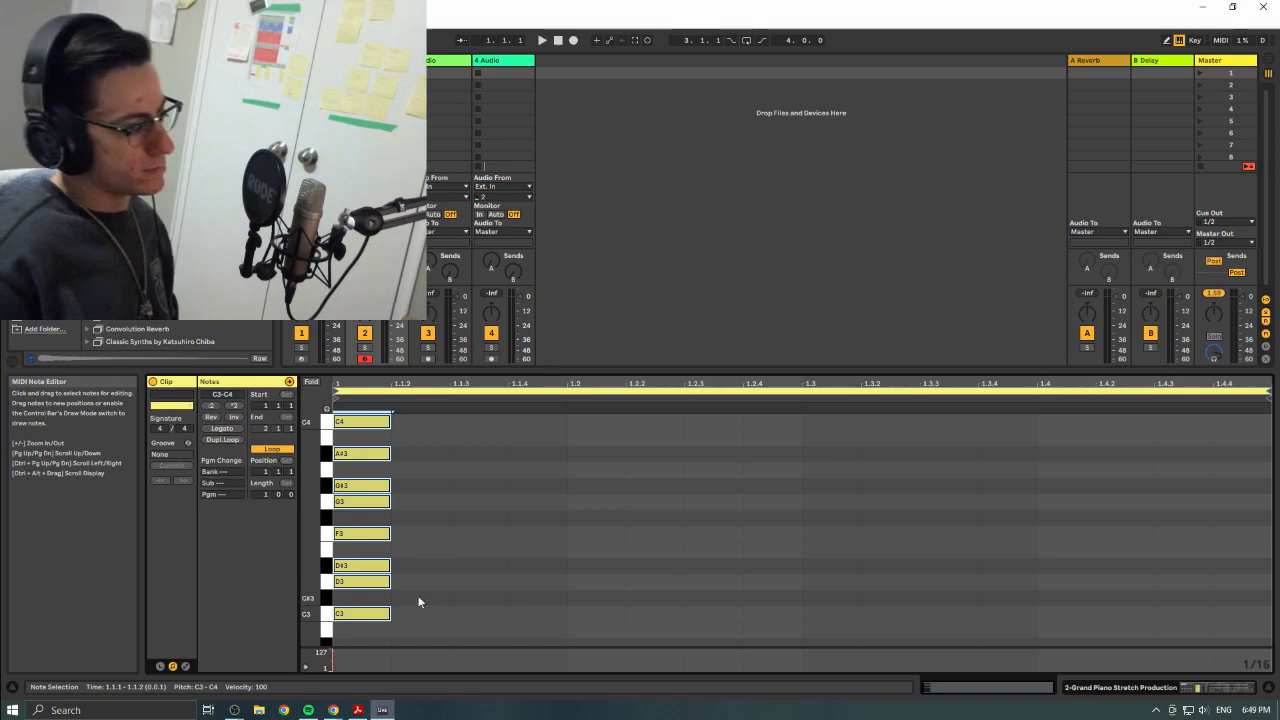
# - Shift the D3, D#3 and F3 notes to successive sixteenths at 1.1.2, 1.1.3 and 1.1.4 to start an ascending run
pyautogui.click(369, 588)
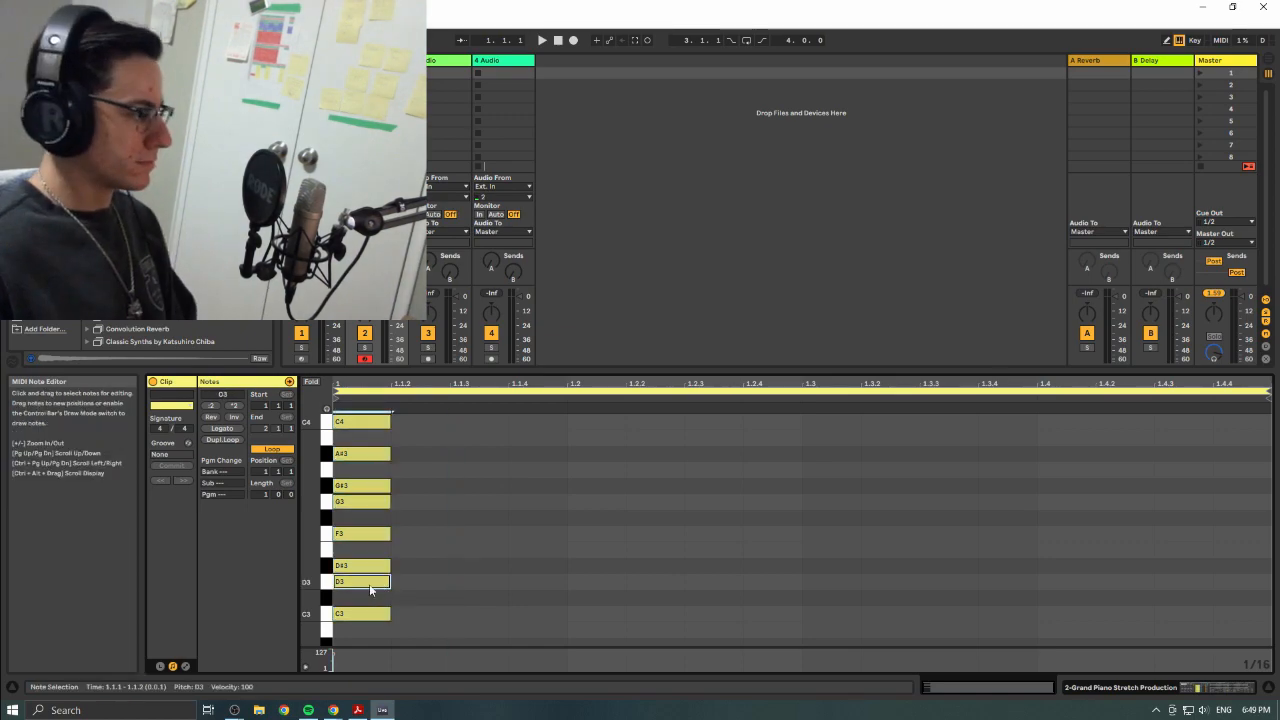
pyautogui.press('Right')
pyautogui.click(370, 565)
pyautogui.press('Right')
pyautogui.press('Right')
pyautogui.click(371, 534)
pyautogui.press('Right')
pyautogui.press('Right')
pyautogui.press('Right')
# - Shift G3, G#3, A#3 and C4 to 1.2, 1.2.2, 1.2.3 and 1.2.4, and play the ascending scale
pyautogui.click(373, 503)
pyautogui.press('Right')
pyautogui.press('Right')
pyautogui.press('Right')
pyautogui.press('Right')
pyautogui.click(373, 487)
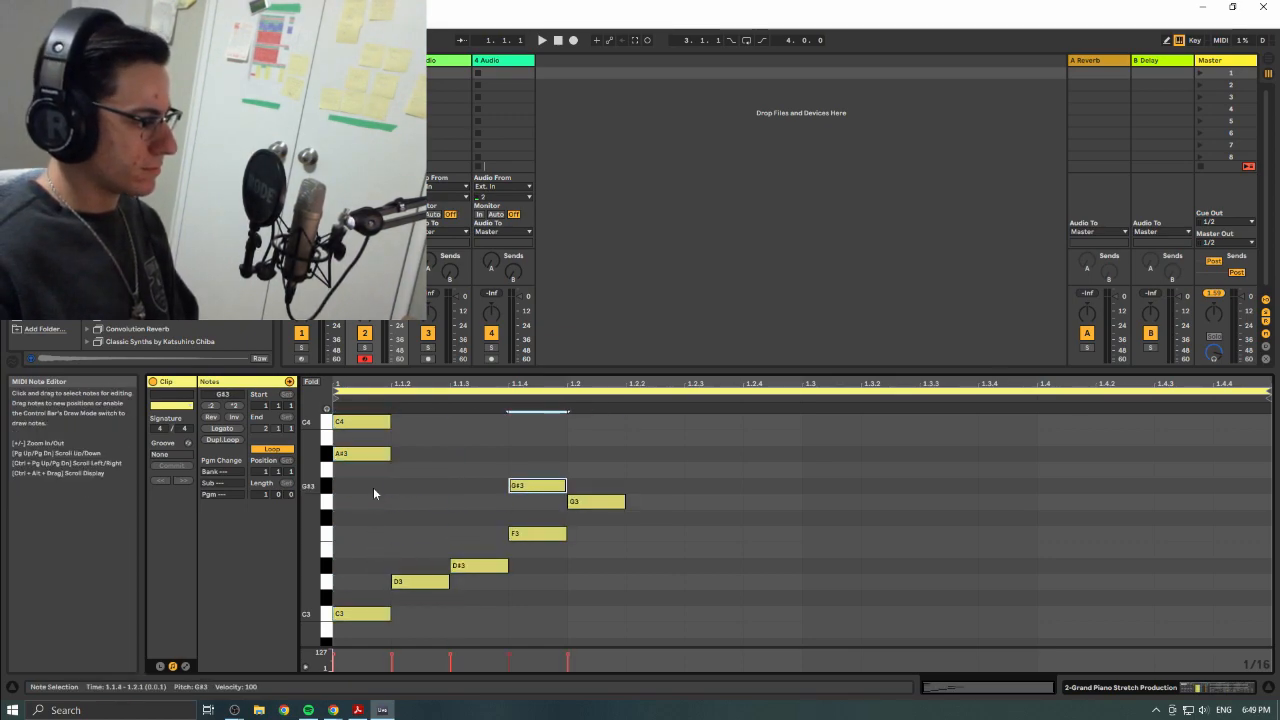
pyautogui.press('Right')
pyautogui.click(370, 424)
pyautogui.press('Right')
pyautogui.press('Right')
pyautogui.press('Right')
pyautogui.press('Right')
pyautogui.press('Right')
pyautogui.press('Right')
pyautogui.press('Right')
pyautogui.click(352, 73)
pyautogui.press('space')
# - Duplicate A#3, G#3 and G3 after the top C4, placing the copies at 1.3, 1.3.2 and 1.3.3
pyautogui.click(725, 457)
pyautogui.hotkey('ctrl', 'd')
pyautogui.press('Right')
pyautogui.moveTo(609, 474); pyautogui.dragTo(638, 522)
pyautogui.hotkey('ctrl', 'd')
pyautogui.press('Right')
pyautogui.press('Right')
pyautogui.click(827, 507)
pyautogui.press('Right')
pyautogui.press('Right')
# - Copy F3, D#3, D3 and C3 to 1.3.4, 1.4, 1.4.2 and 1.4.3 to finish the descending run, and stop playback
pyautogui.moveTo(552, 536); pyautogui.dragTo(1014, 537)
pyautogui.moveTo(496, 569); pyautogui.dragTo(1088, 567)
pyautogui.moveTo(404, 584); pyautogui.dragTo(1125, 581)
pyautogui.moveTo(382, 613); pyautogui.dragTo(1202, 617)
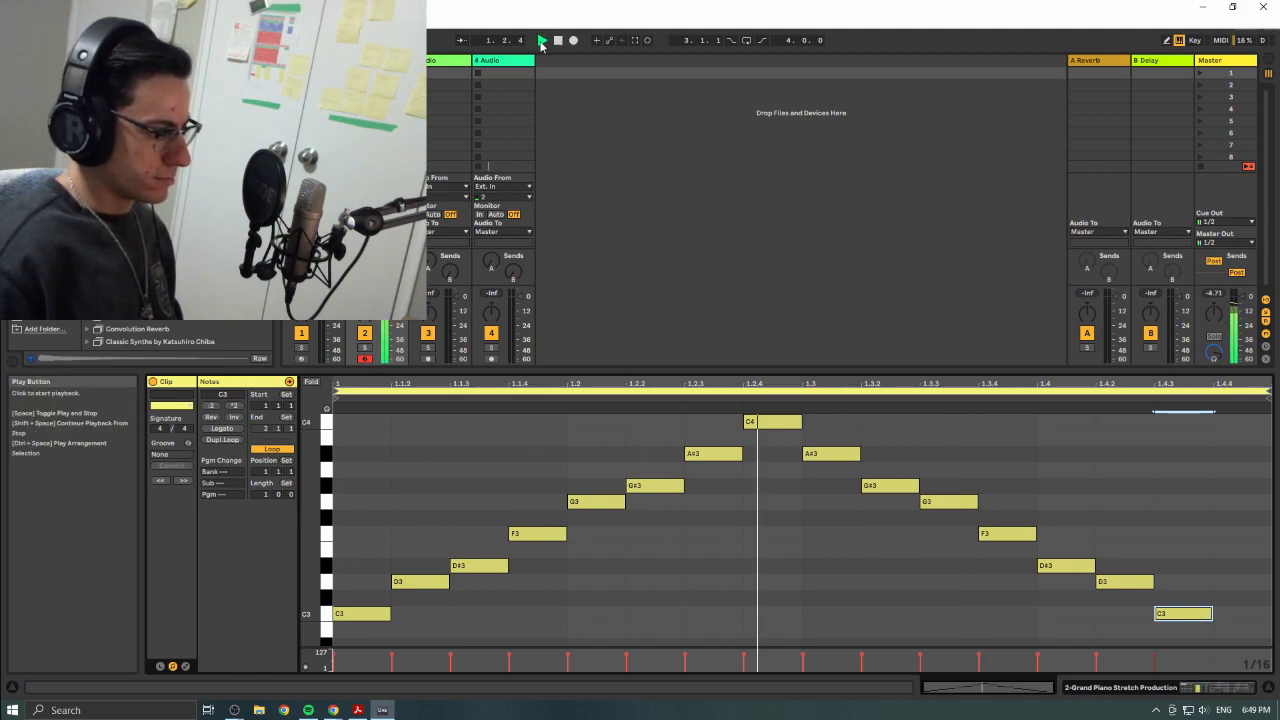
pyautogui.click(558, 40)
# - Add a three-note chord of D#3, G3 and A#3 at 2.3
pyautogui.press('-')
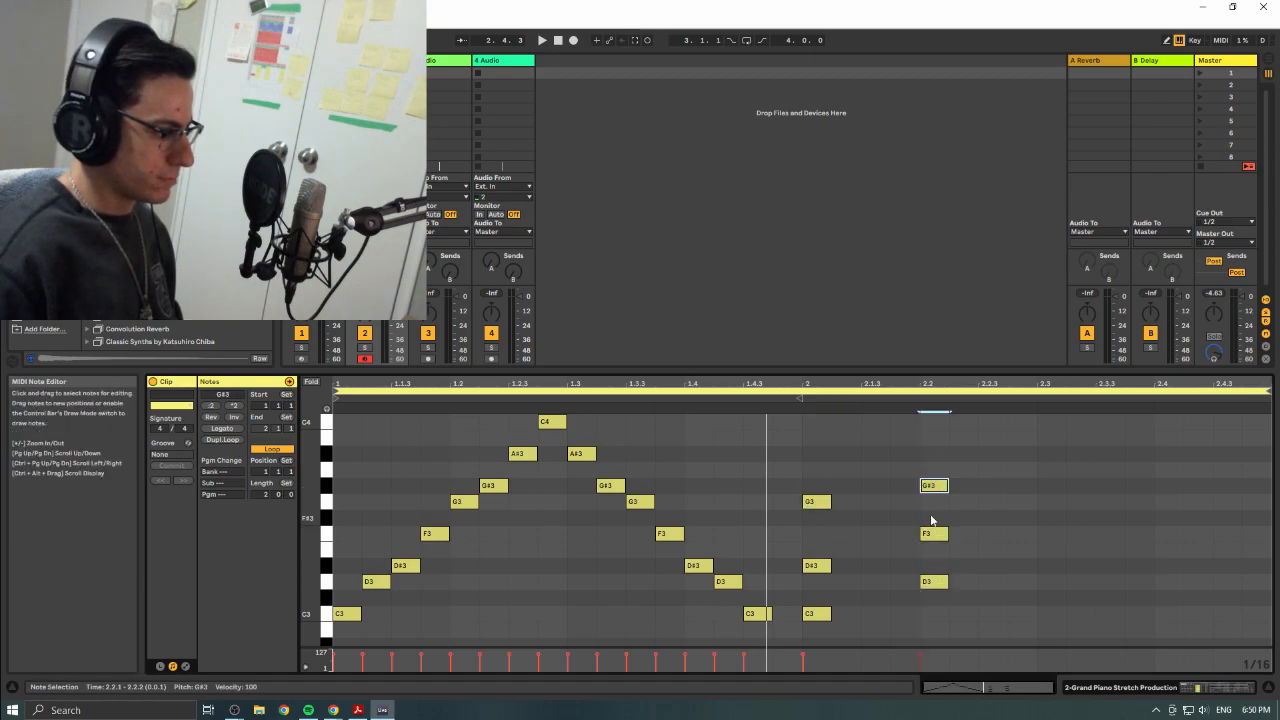
pyautogui.doubleClick(1048, 565)
pyautogui.doubleClick(1045, 486)
pyautogui.moveTo(1043, 490); pyautogui.dragTo(1043, 504)
pyautogui.doubleClick(1048, 454)
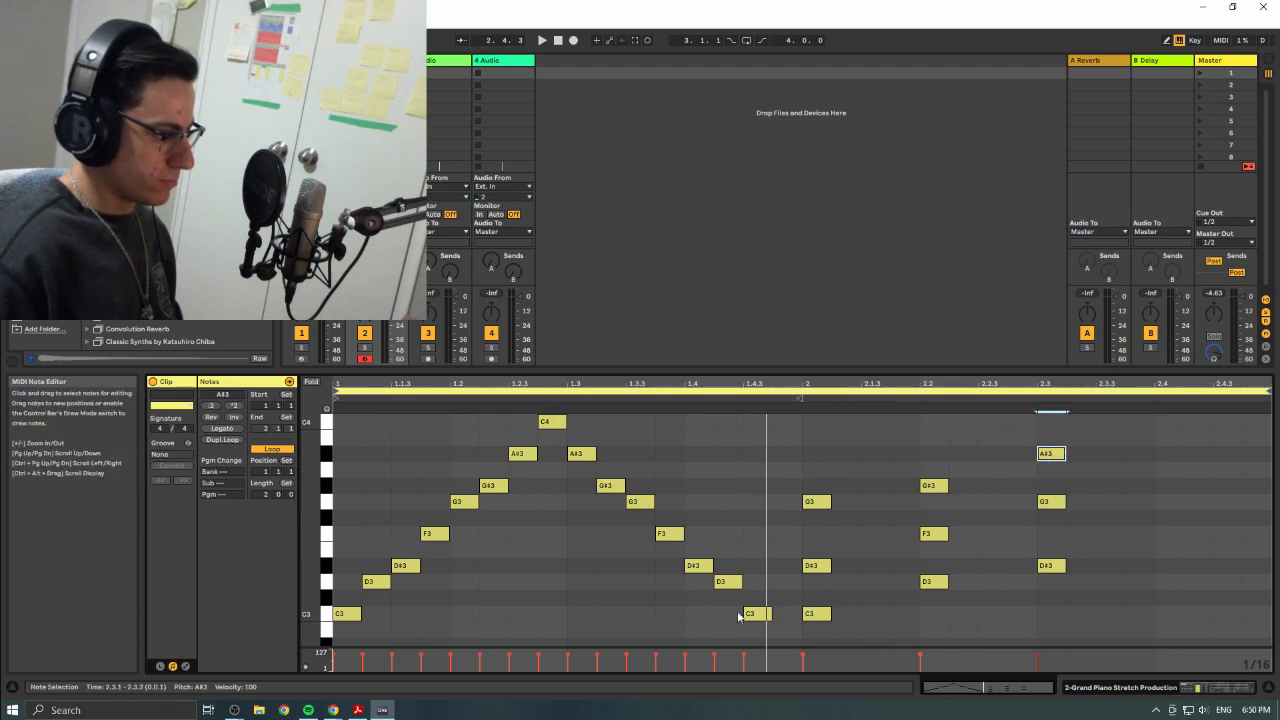
# - Add a three-note chord of F3, G#3 and C4 at 2.4, and play the clip
pyautogui.doubleClick(1163, 533)
pyautogui.doubleClick(1163, 486)
pyautogui.click(1162, 441)
pyautogui.doubleClick(1165, 421)
pyautogui.click(541, 41)
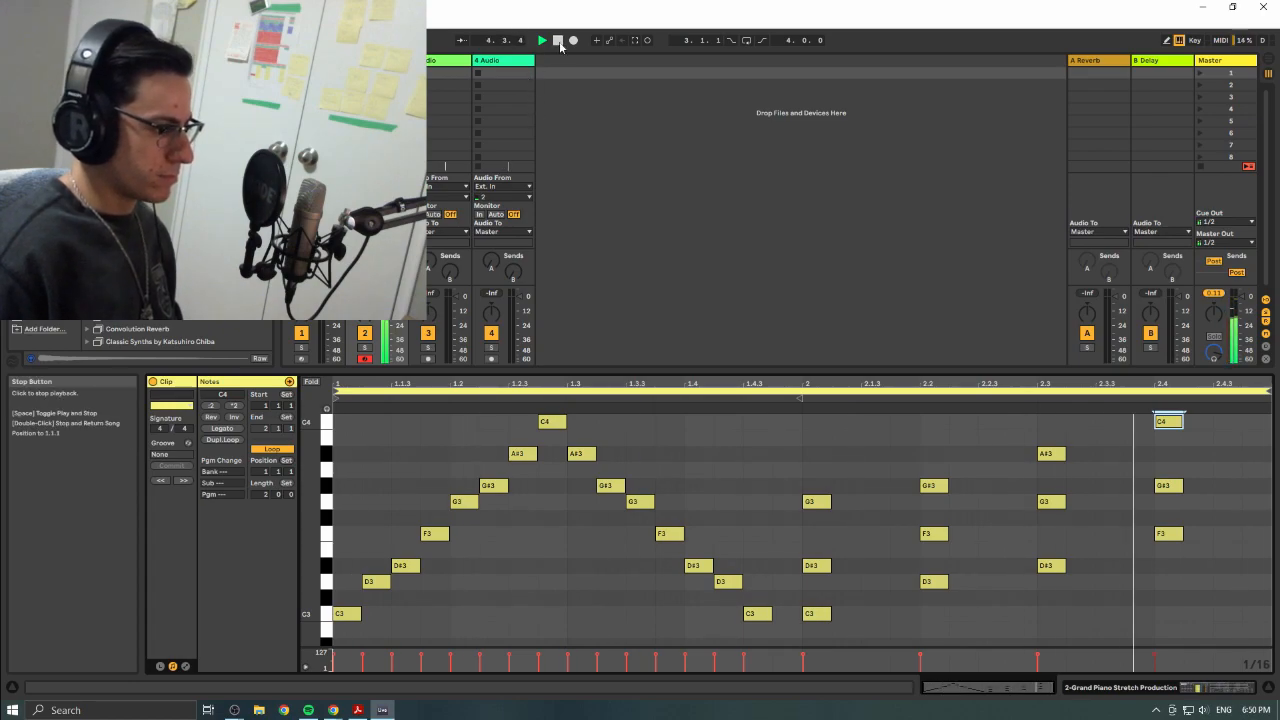
# - Lower the D#3 in the chord at bar 2 by one semitone and play the clip
pyautogui.click(815, 565)
pyautogui.press('Down')
pyautogui.click(543, 41)
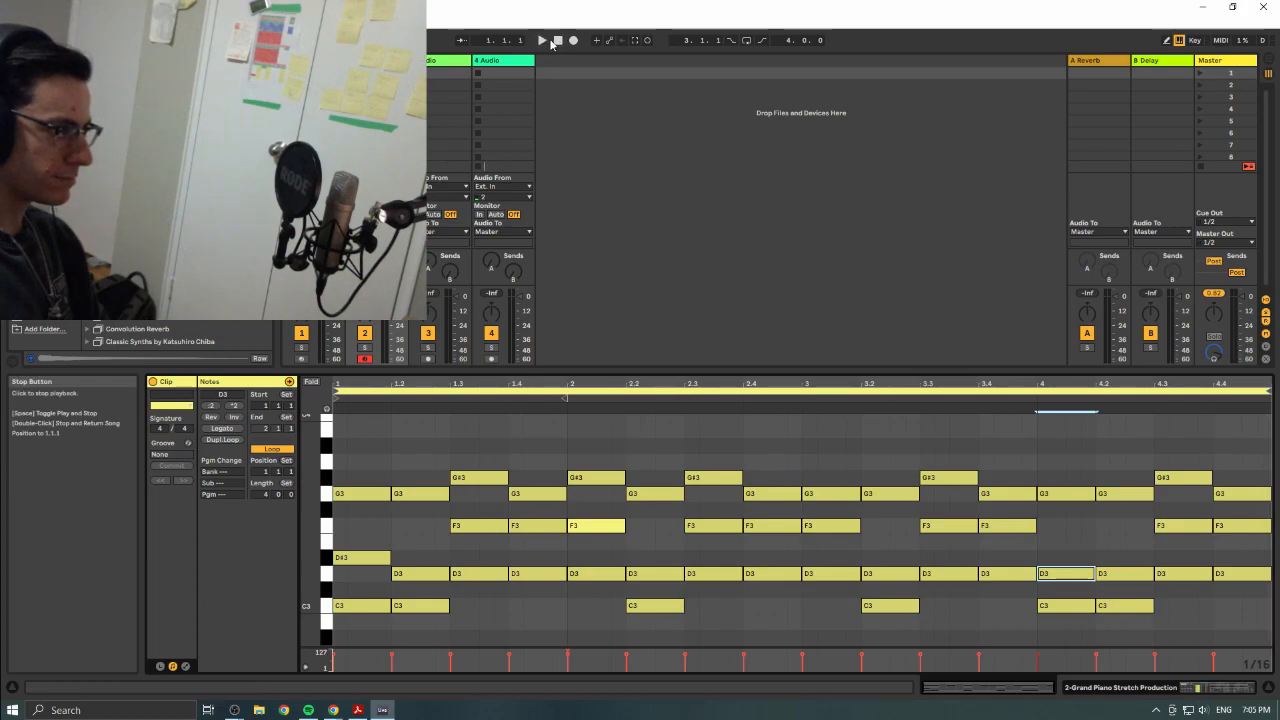
# - Play the four-bar chord progression from the start
pyautogui.click(544, 42)
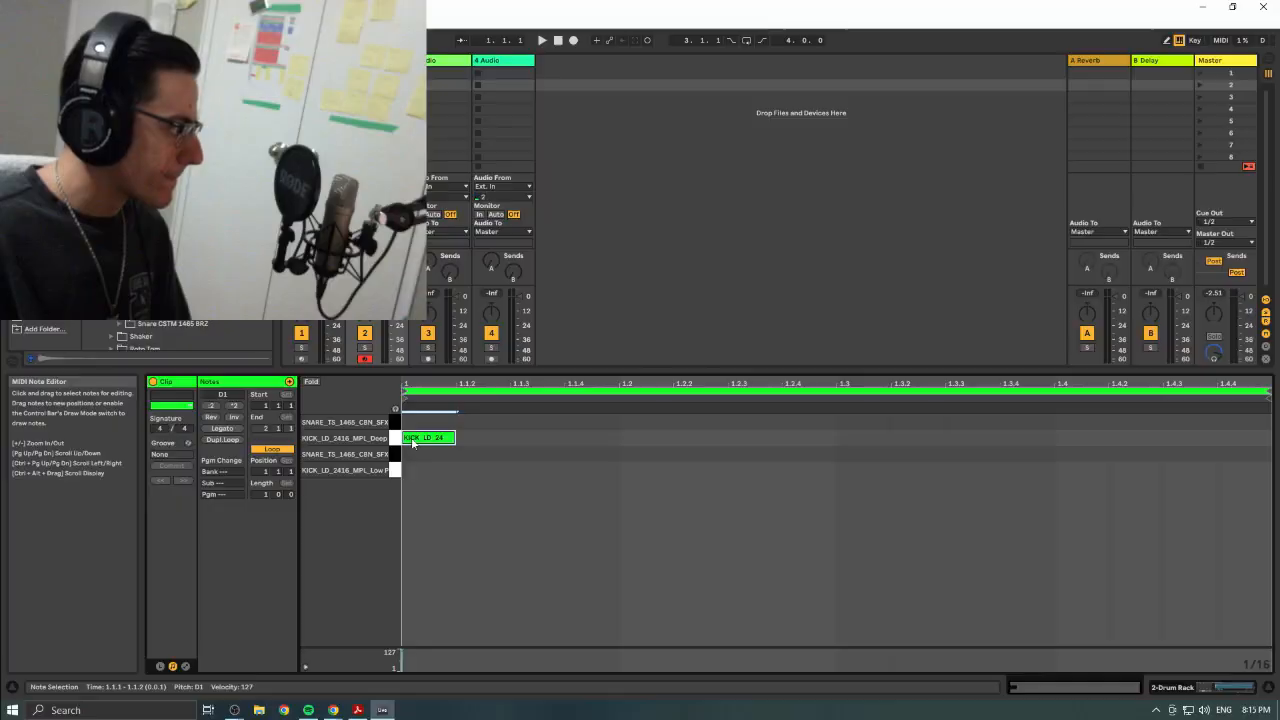
# - Add deep kick hits at 1.2, 1.3 and 1.4 in the drum clip, and play the beat
pyautogui.doubleClick(640, 438)
pyautogui.doubleClick(851, 438)
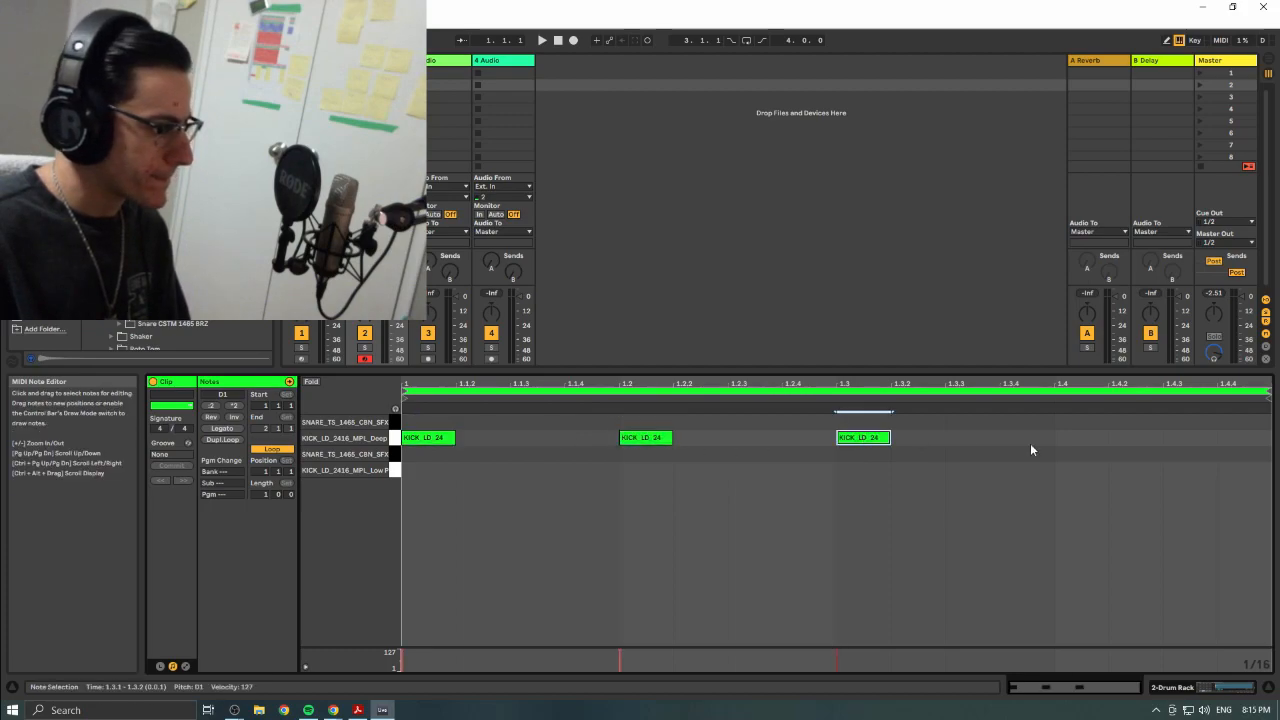
pyautogui.press('space')
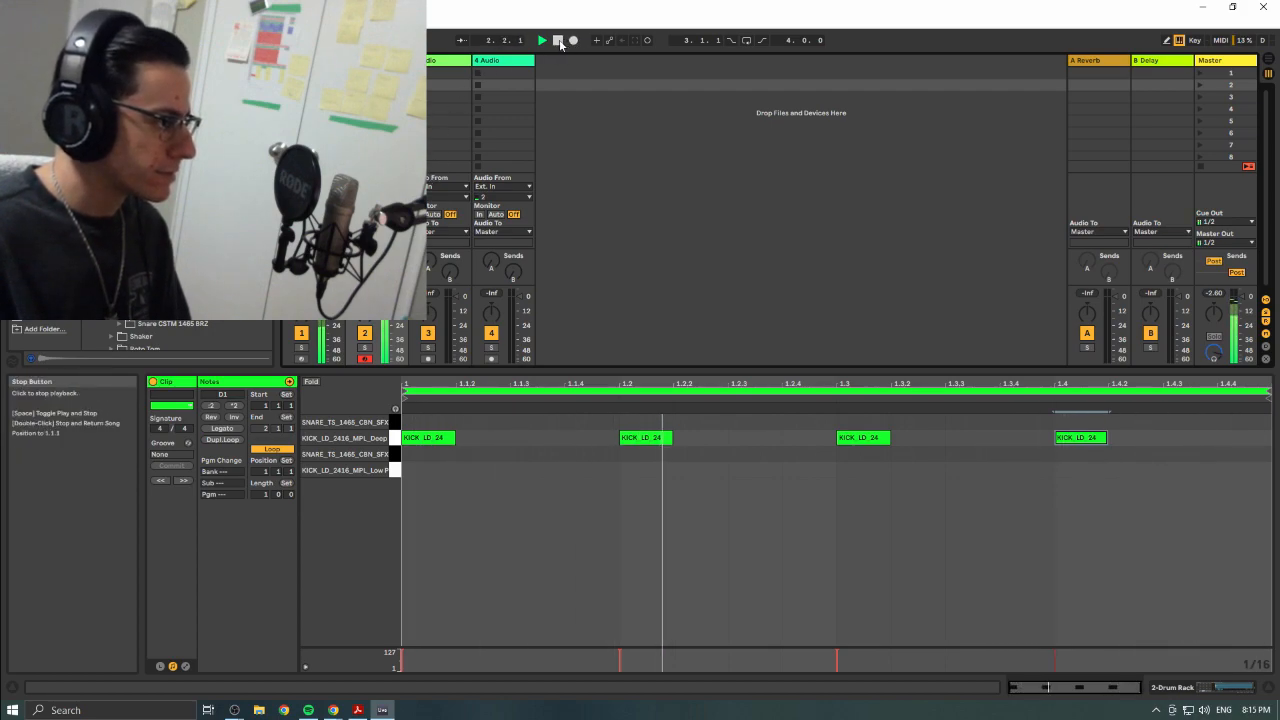
# - Copy all four kick hits half a beat later, onto 1.1.3, 1.2.3, 1.3.3 and 1.4.3
pyautogui.moveTo(458, 461); pyautogui.dragTo(800, 515)
pyautogui.click(801, 516)
pyautogui.click(431, 440)
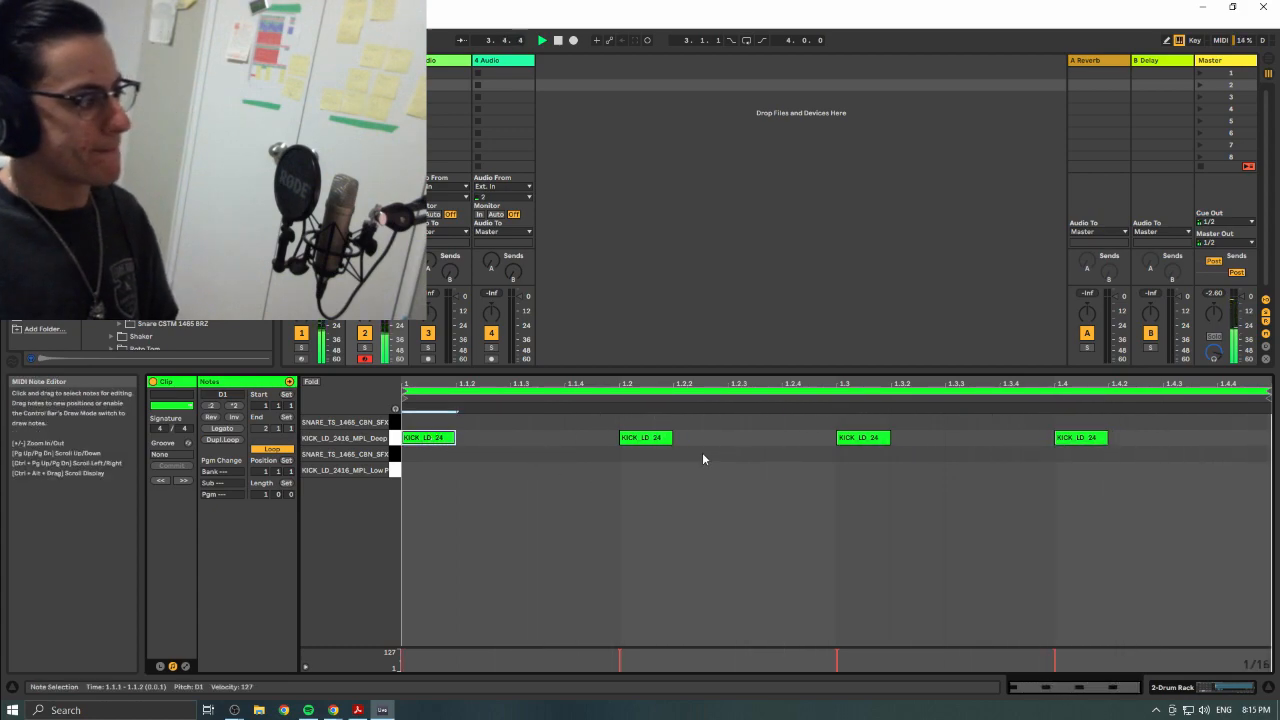
pyautogui.hotkey('ctrl', 'a')
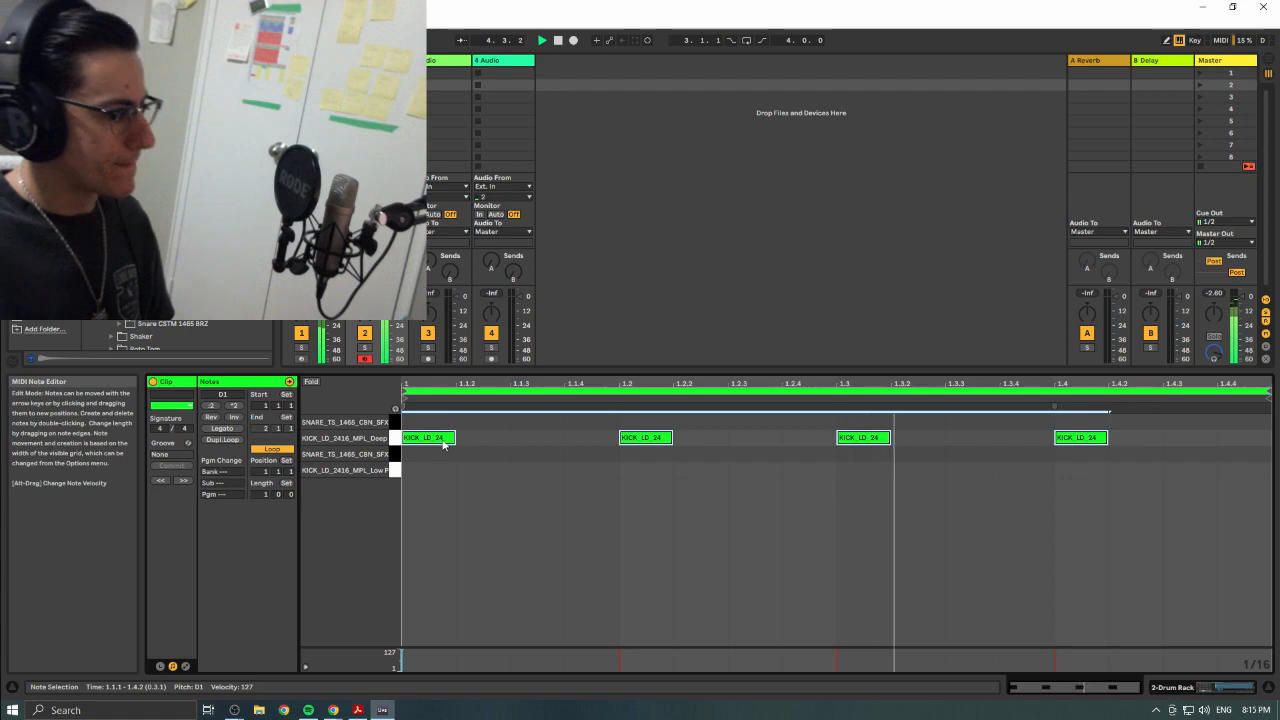
pyautogui.moveTo(443, 445); pyautogui.dragTo(553, 440)
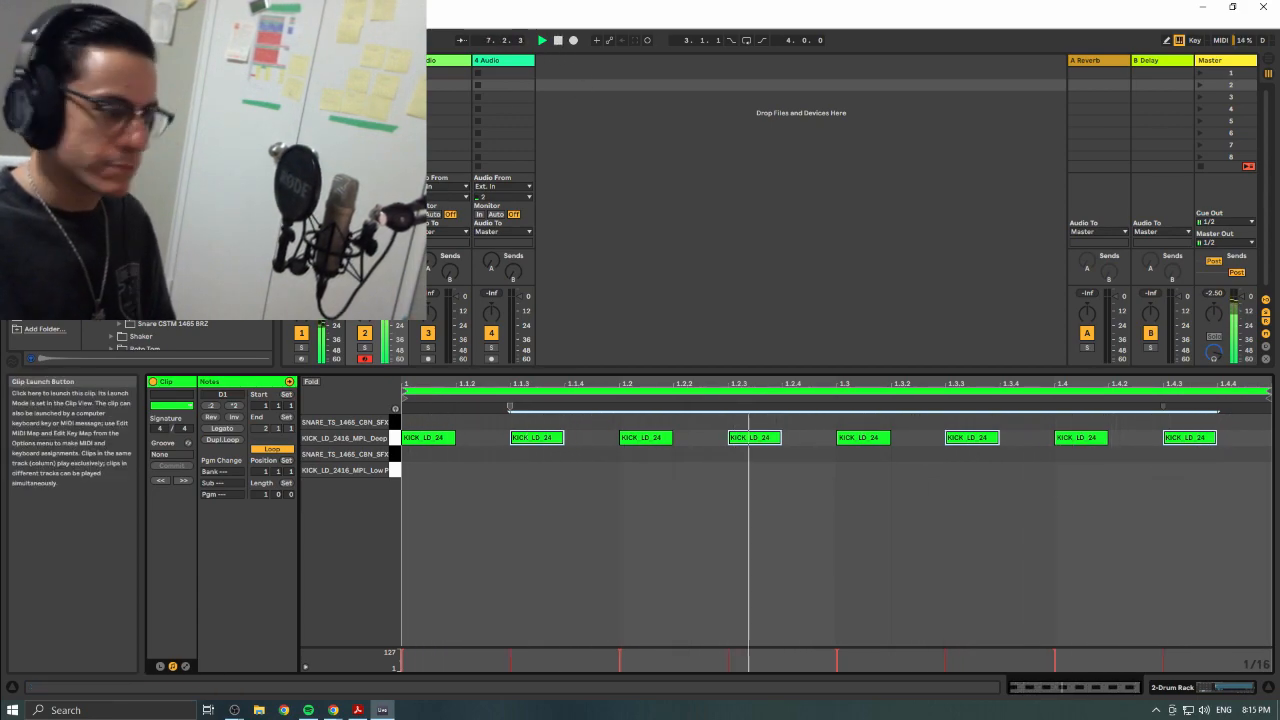
# - Open the drum clip in the second track's first slot, with alternating kick and snare hits
pyautogui.click(352, 73)
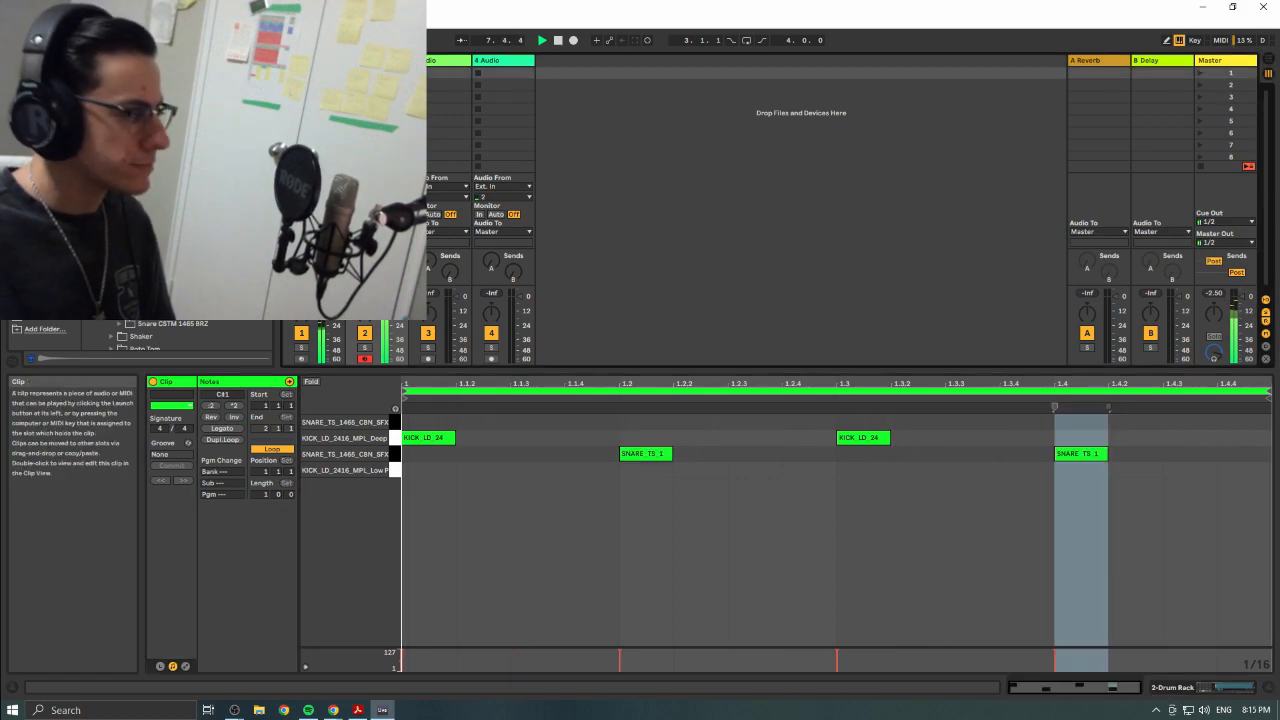
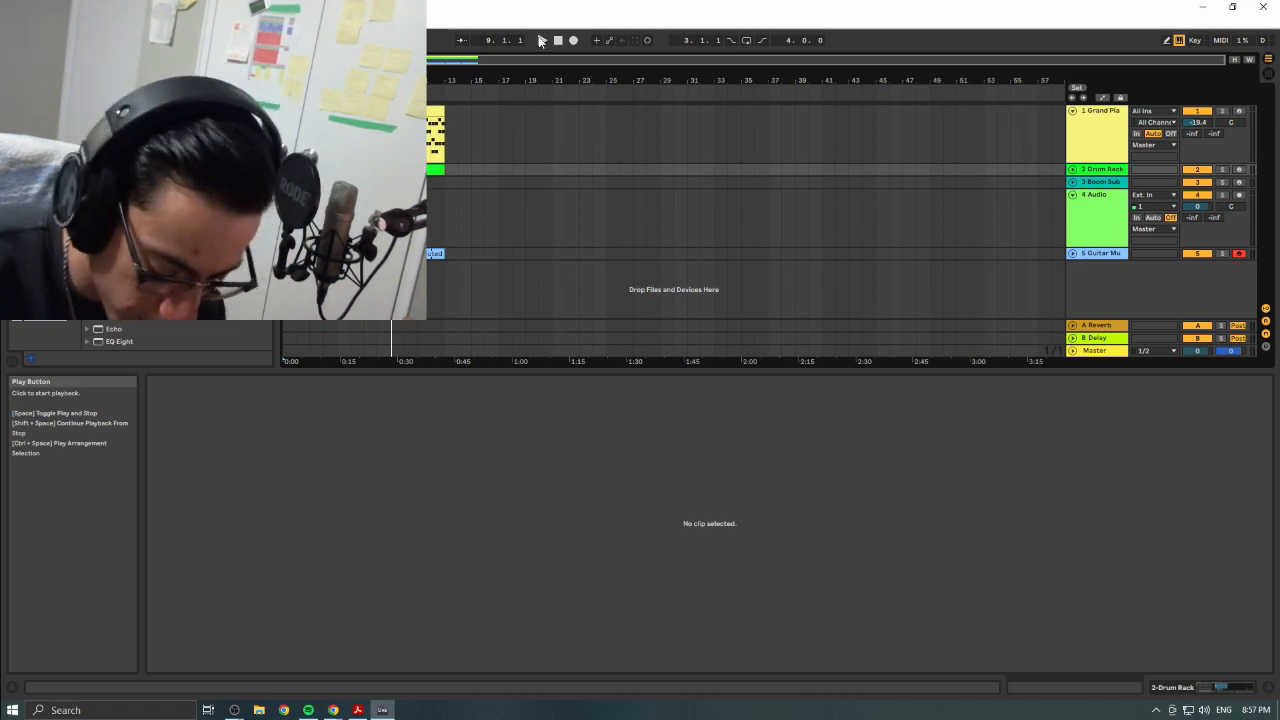
# - Play the arrangement from position 9.1.1 to hear the section, and stop the playback
pyautogui.click(539, 40)
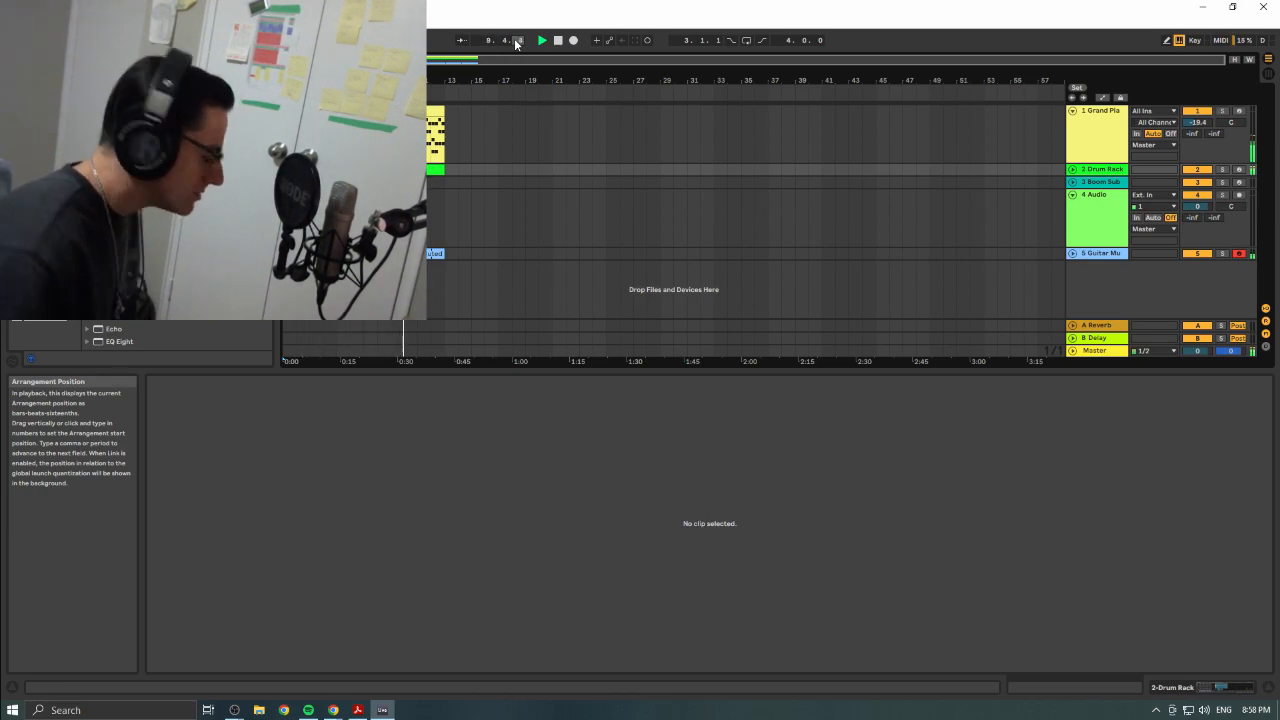
pyautogui.click(557, 41)
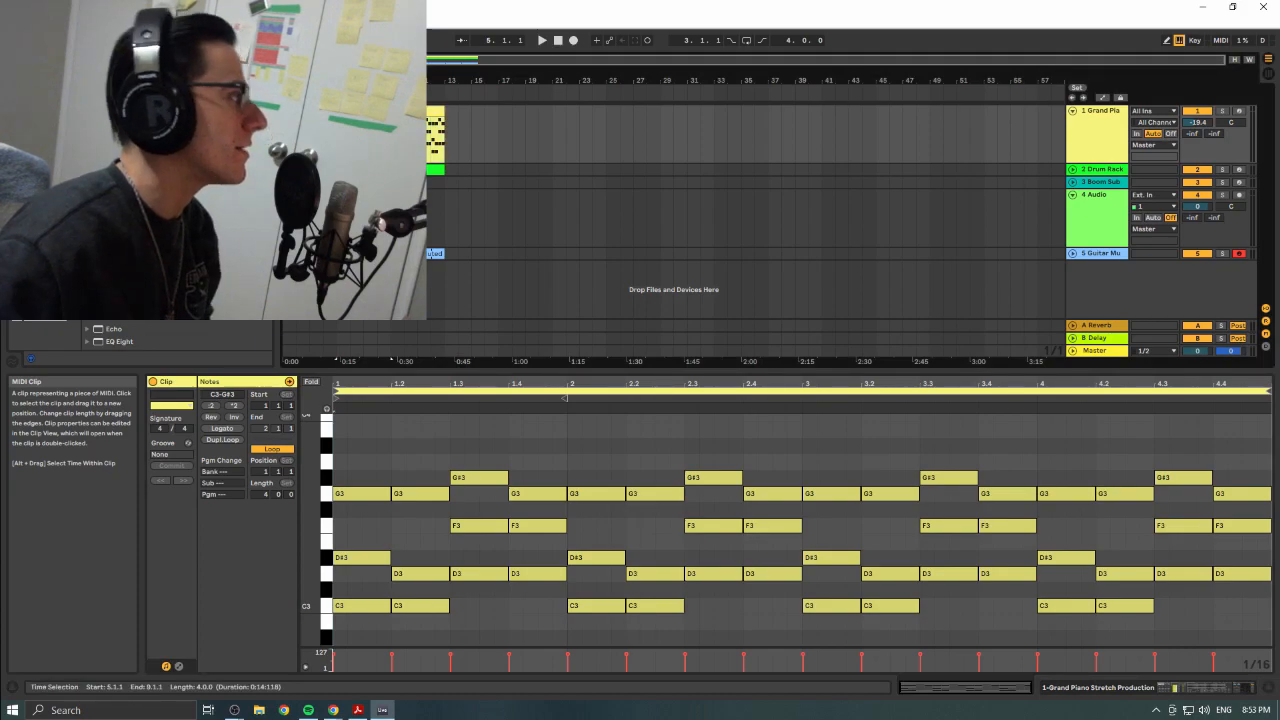
# - Try deleting the Grand Piano track's content from 5.1.1 to 9.1.1, and undo the deletion
pyautogui.press('Delete')
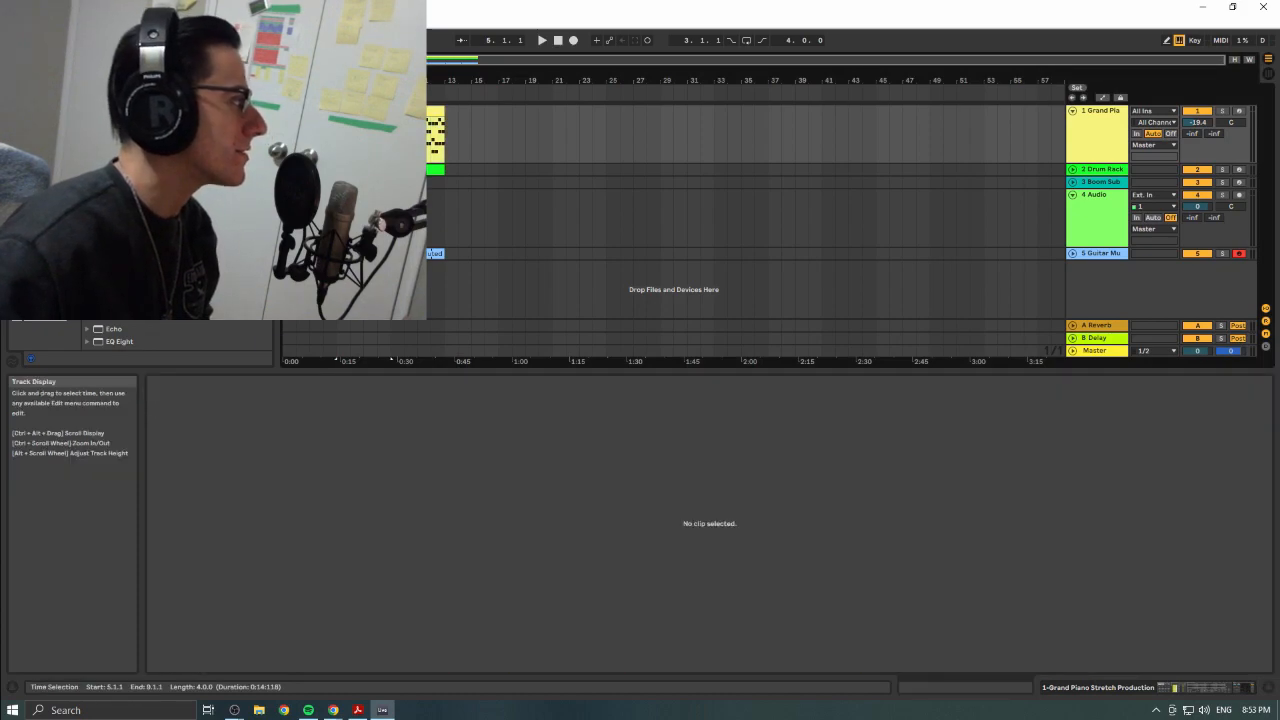
pyautogui.hotkey('ctrl', 'z')
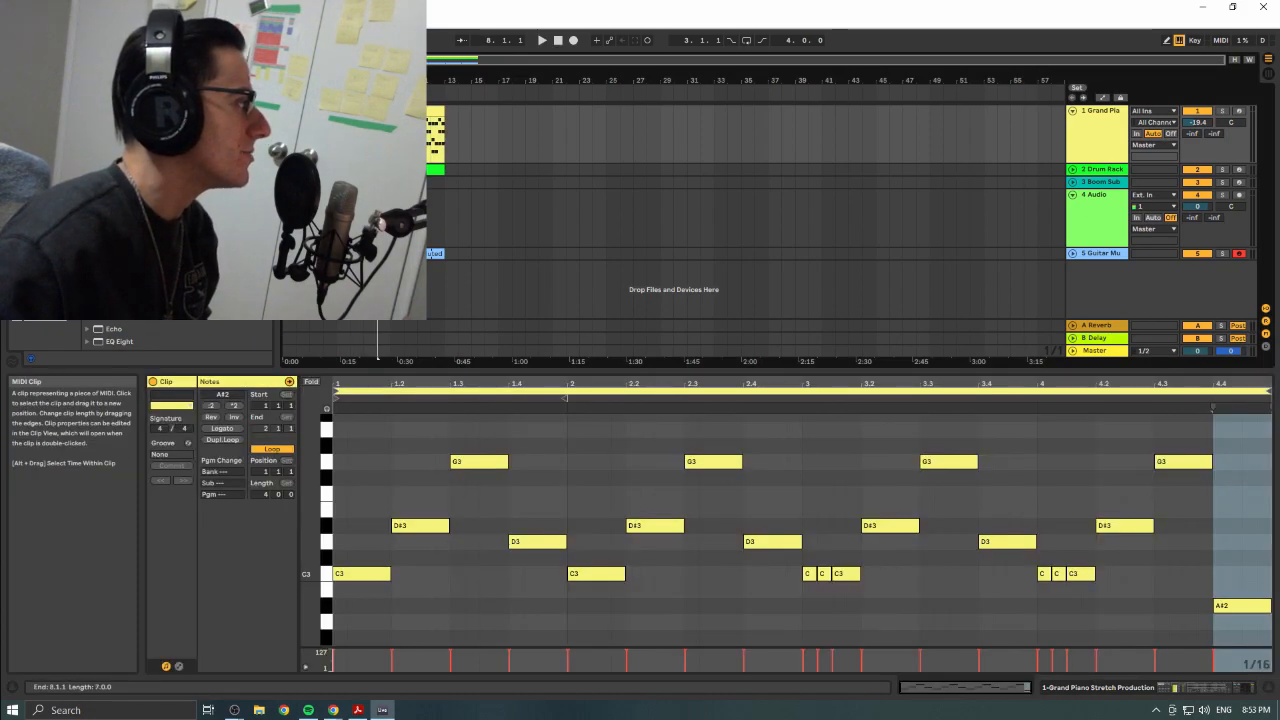
# - Play the layered arrangement from 1.1.1, with the piano, drum and synth tracks sounding together
pyautogui.click(541, 41)
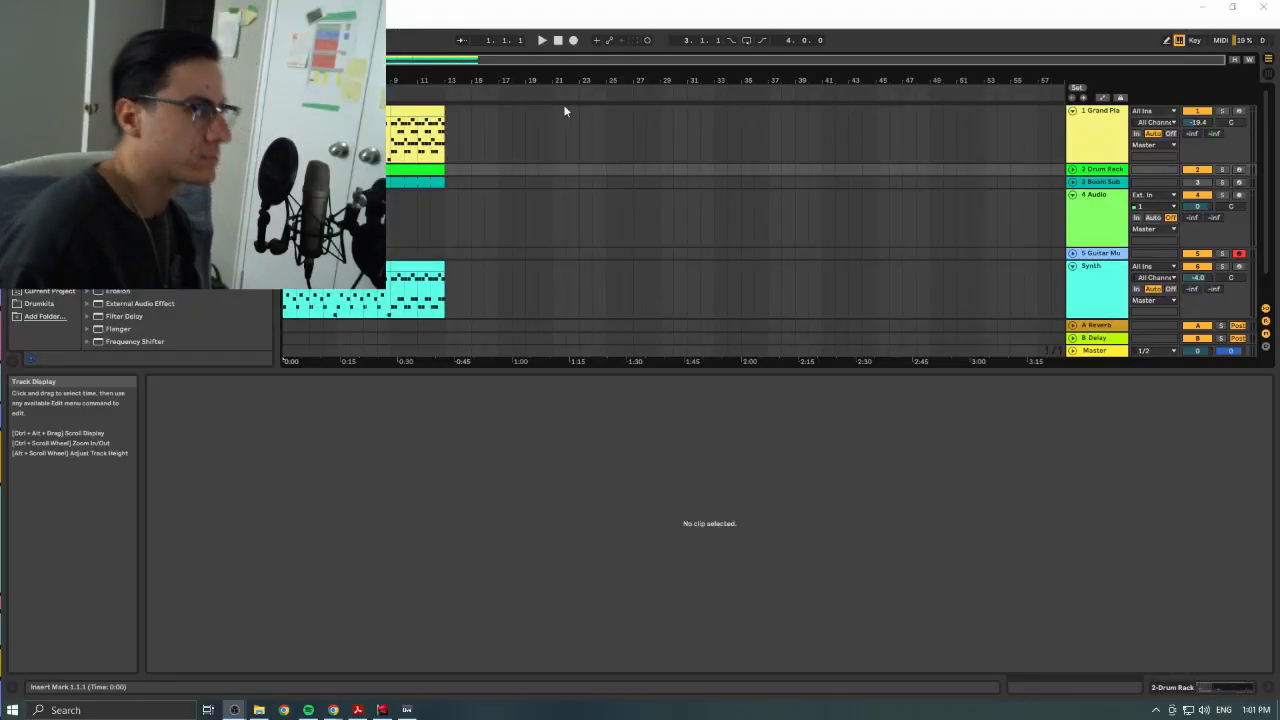
pyautogui.click(541, 41)
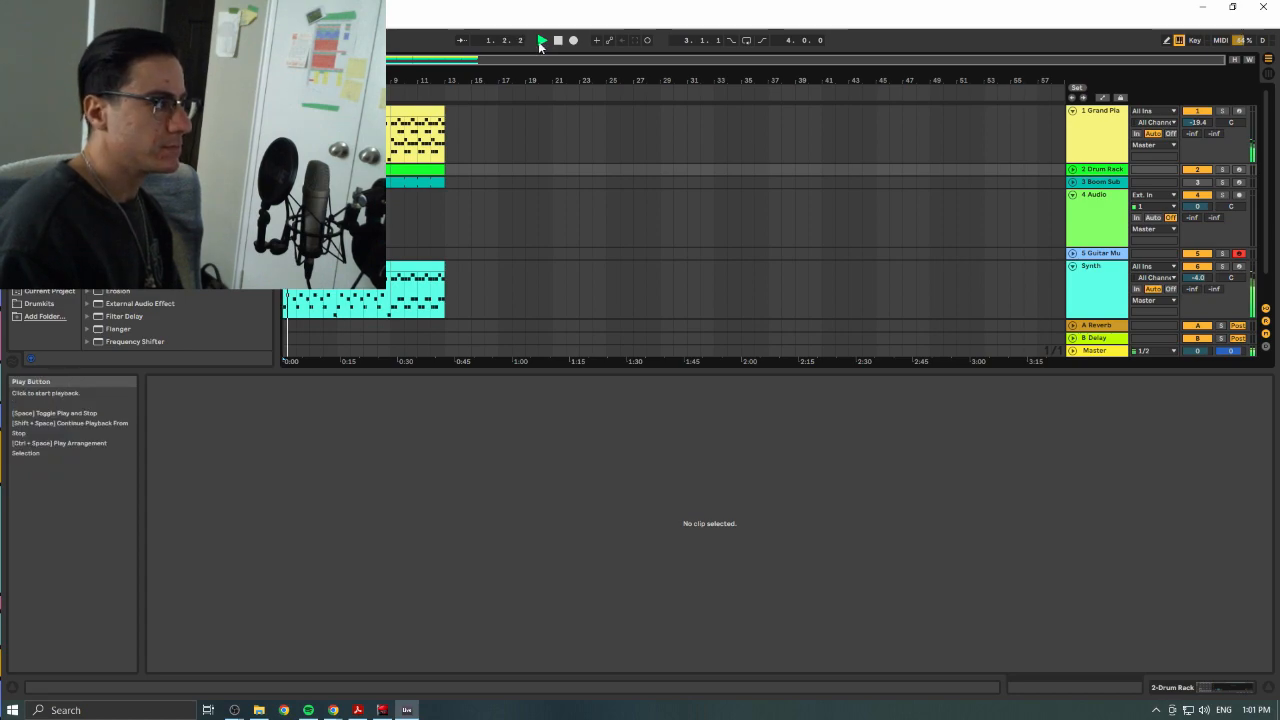